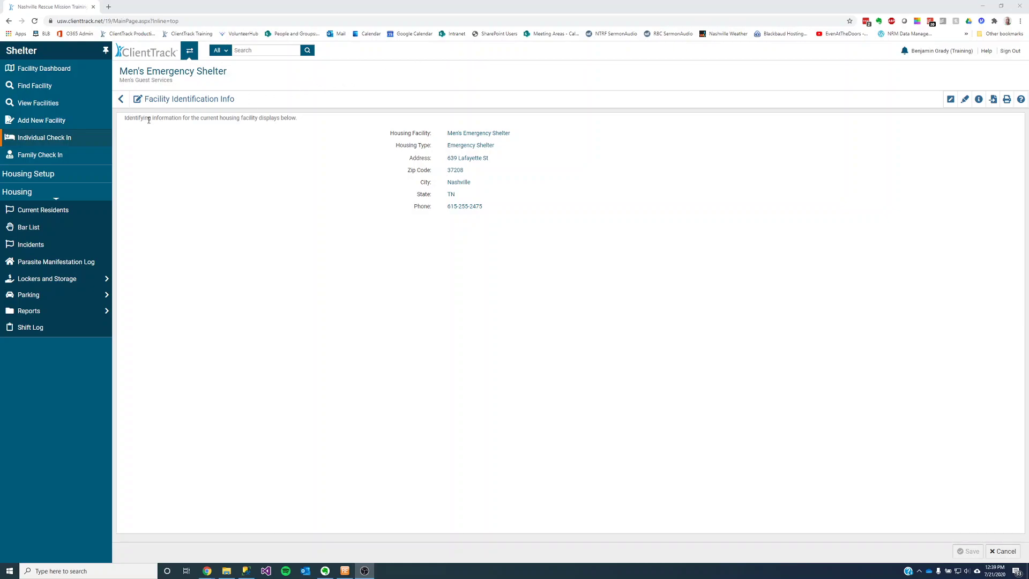
Start an individual check-in, search for clients by the last four SSN digits, and select the fifth client in the results
left_click(43, 143)
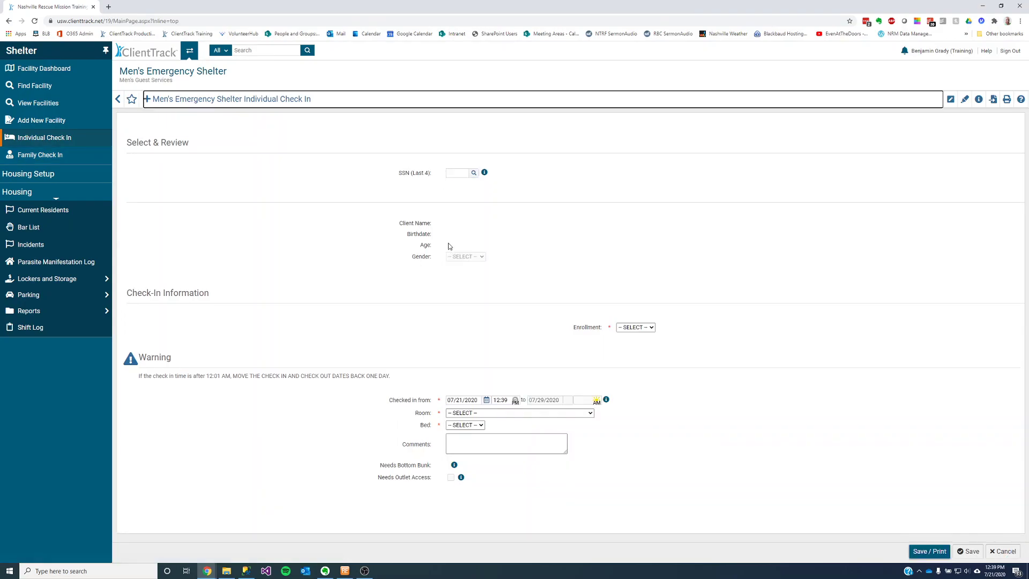
left_click(455, 171)
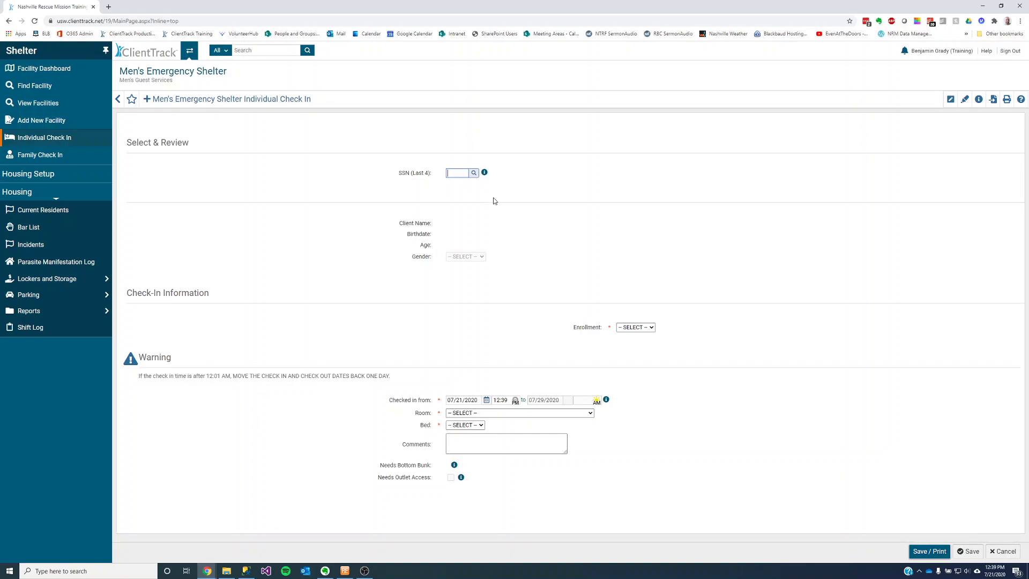
type("111")
key("Return")
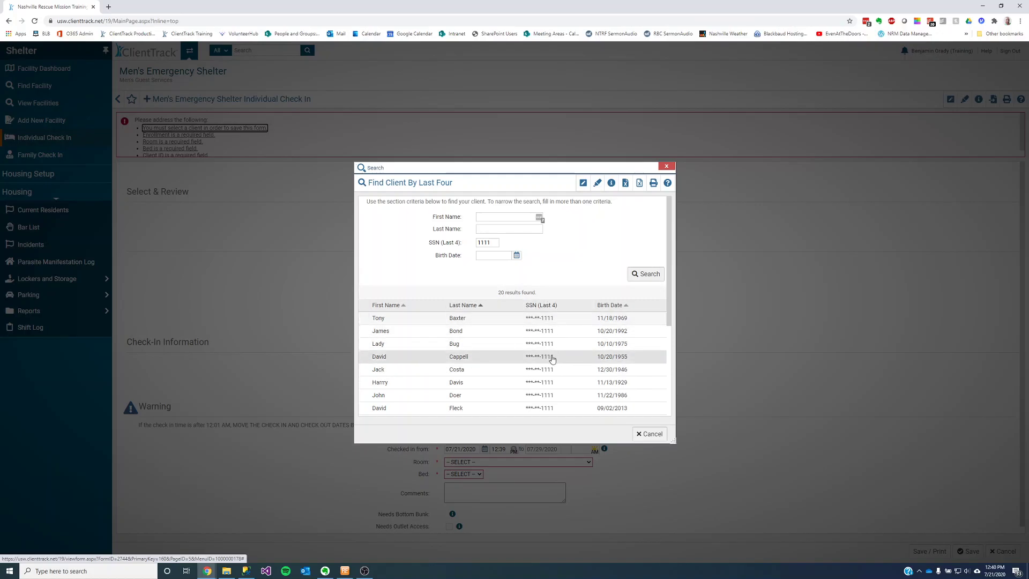
scroll(552, 359, "down", 2)
scroll(549, 361, "up", 3)
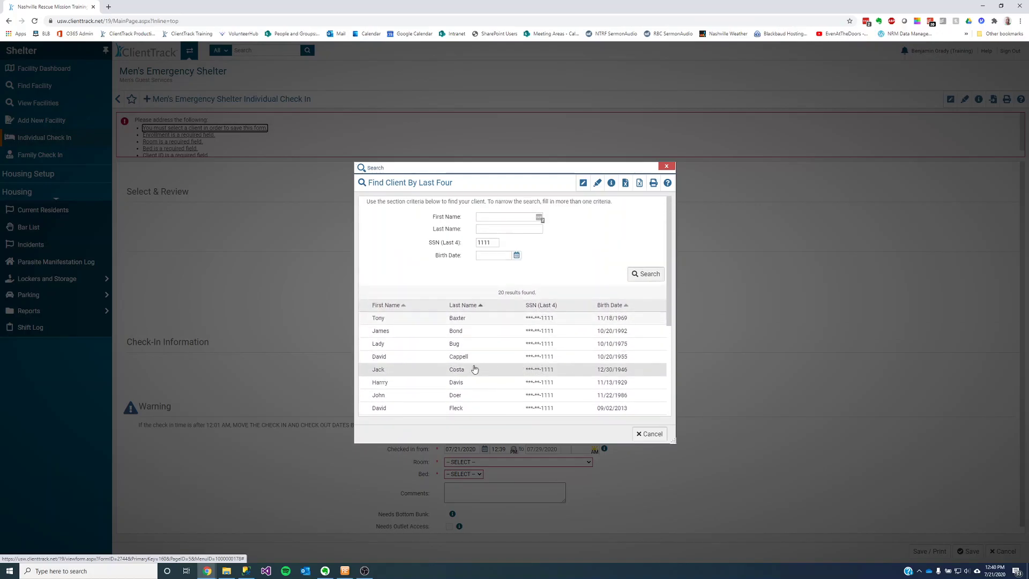
left_click(397, 369)
Assign the client to room G Dorm and bed #2 in the check-in form
scroll(384, 371, "down", 1)
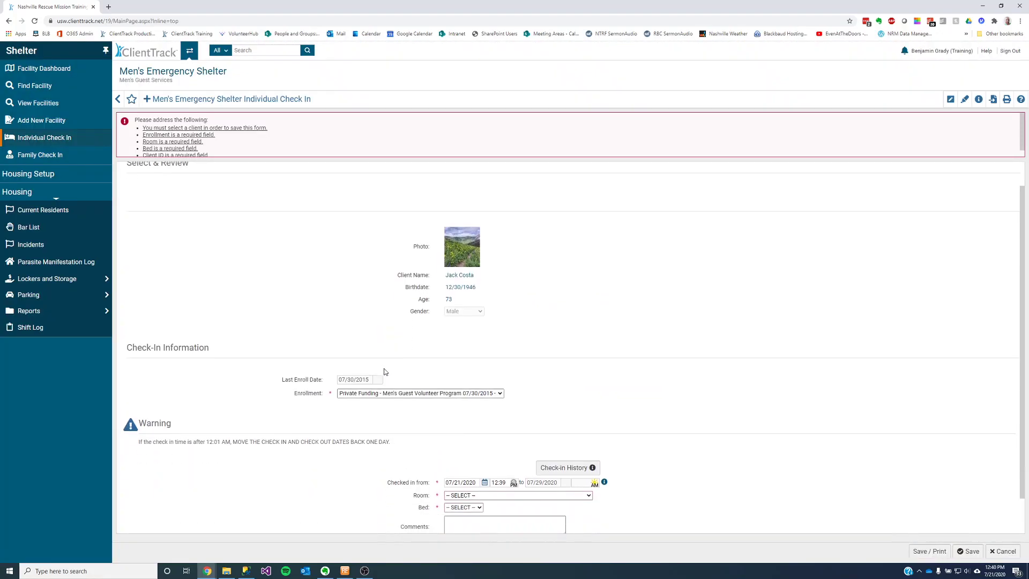
scroll(384, 371, "down", 1)
left_click(472, 453)
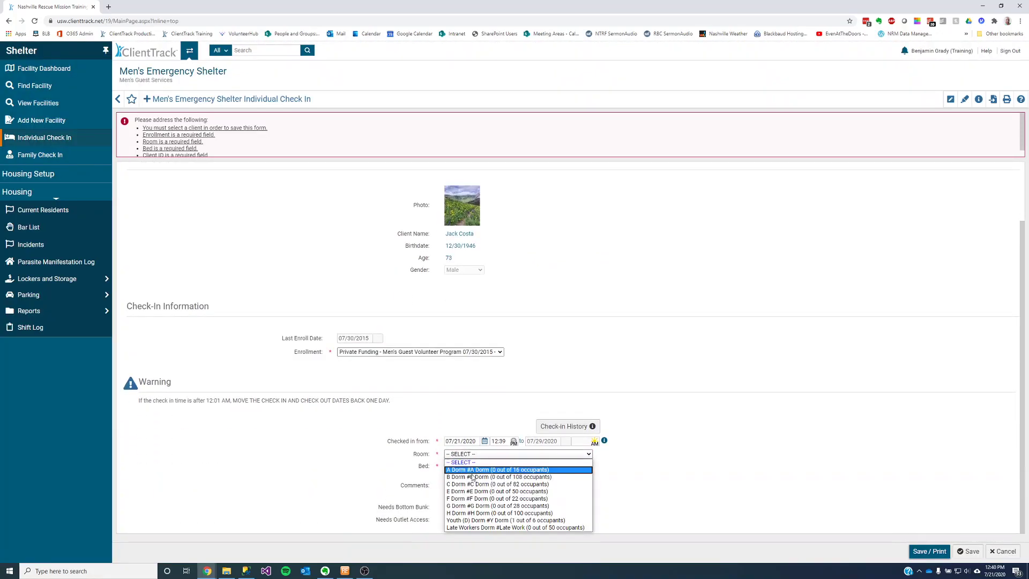
left_click(467, 506)
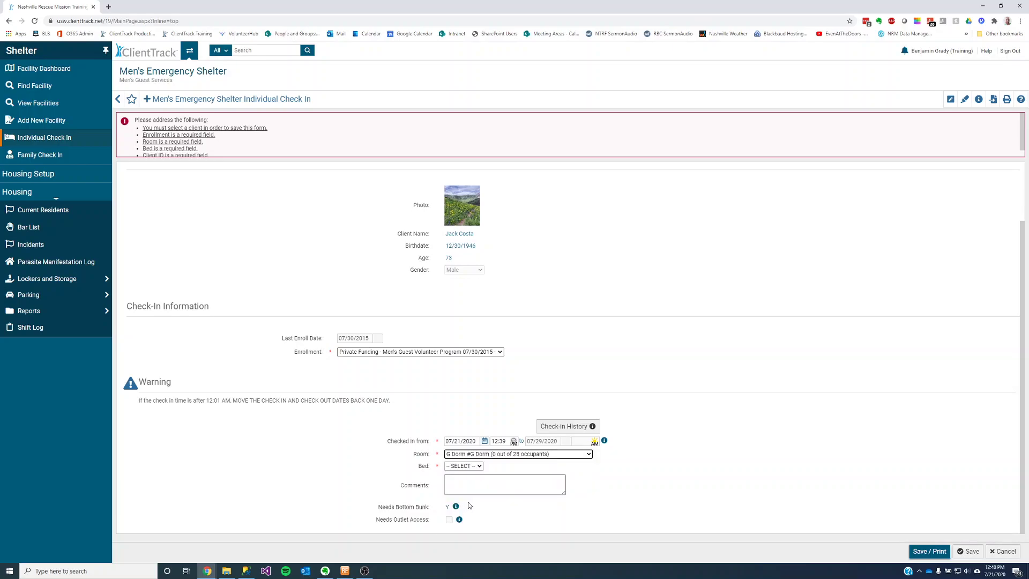
left_click(464, 465)
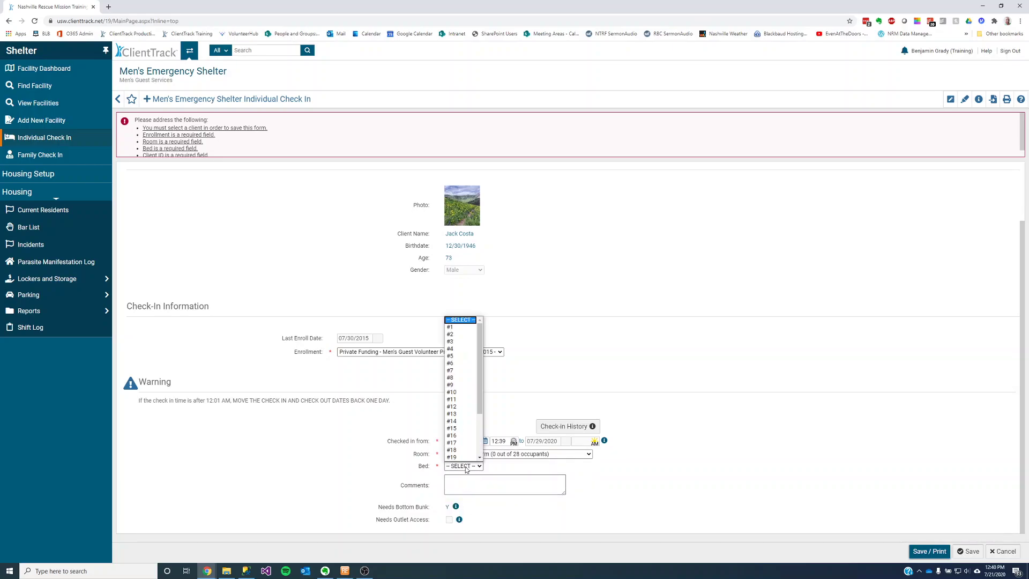
left_click(458, 335)
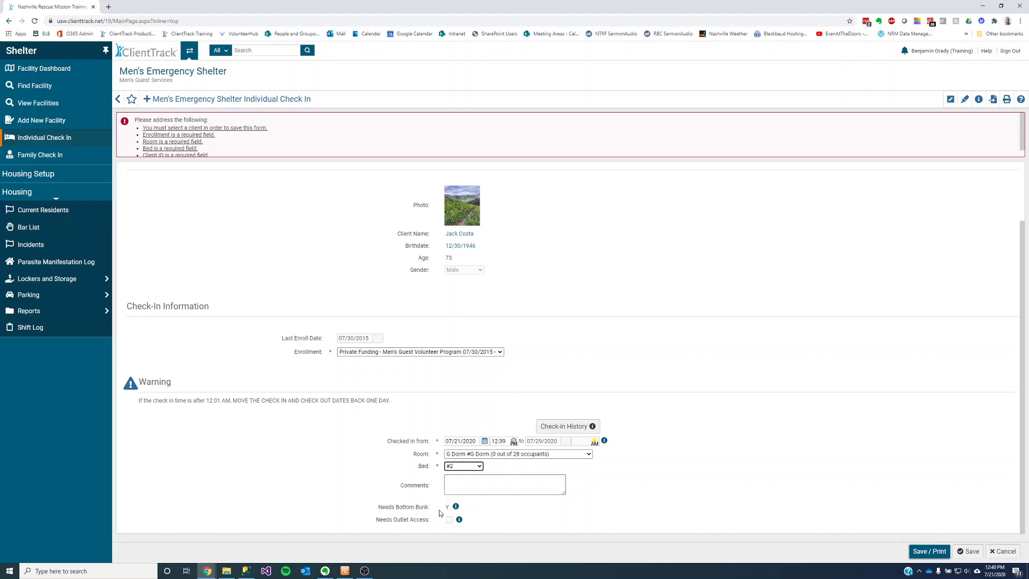
Change the client's bed to #3 and review the validation messages on the check-in form
left_click(450, 466)
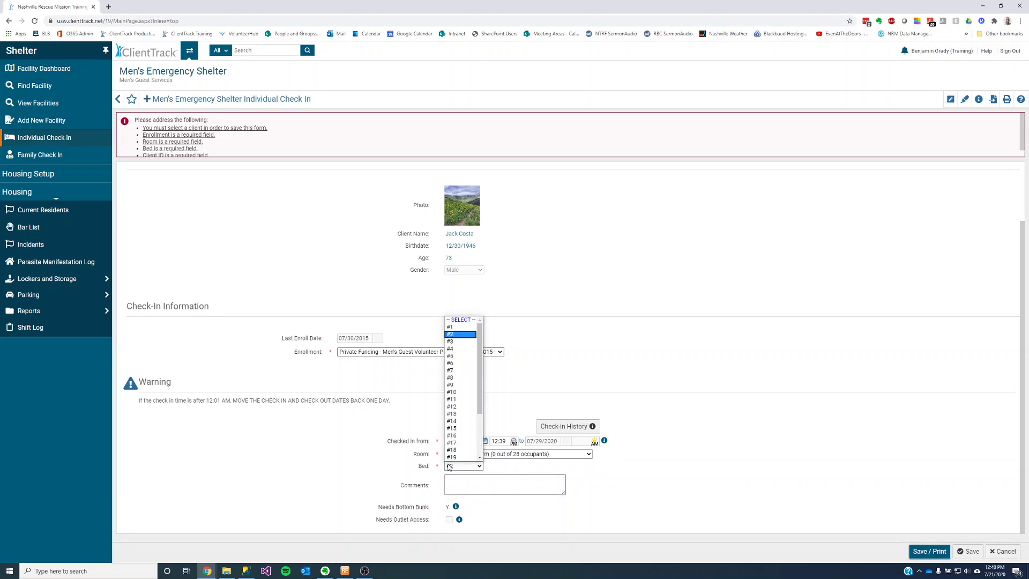
left_click(451, 342)
mouse_move(456, 507)
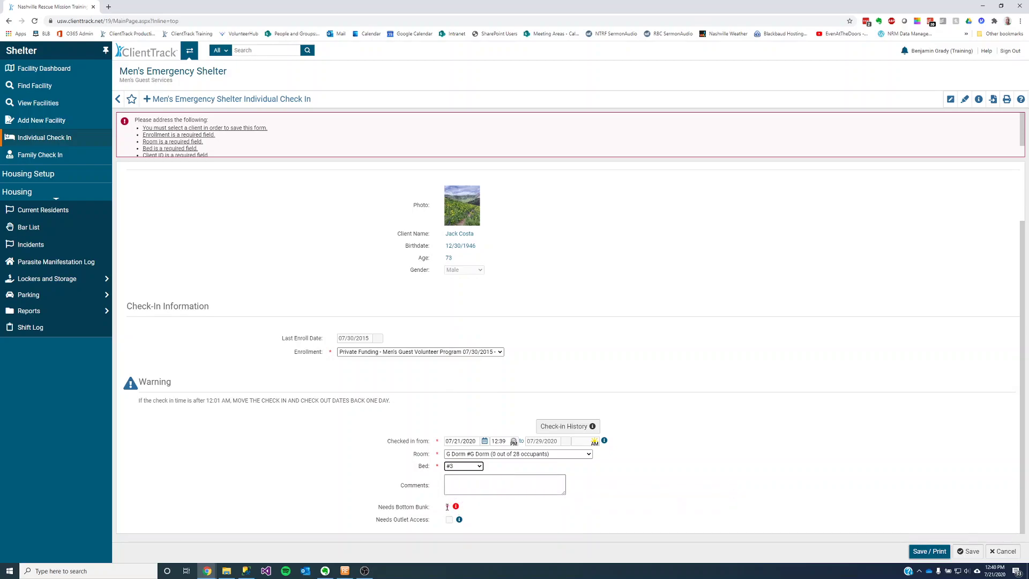
scroll(177, 139, "down", 1)
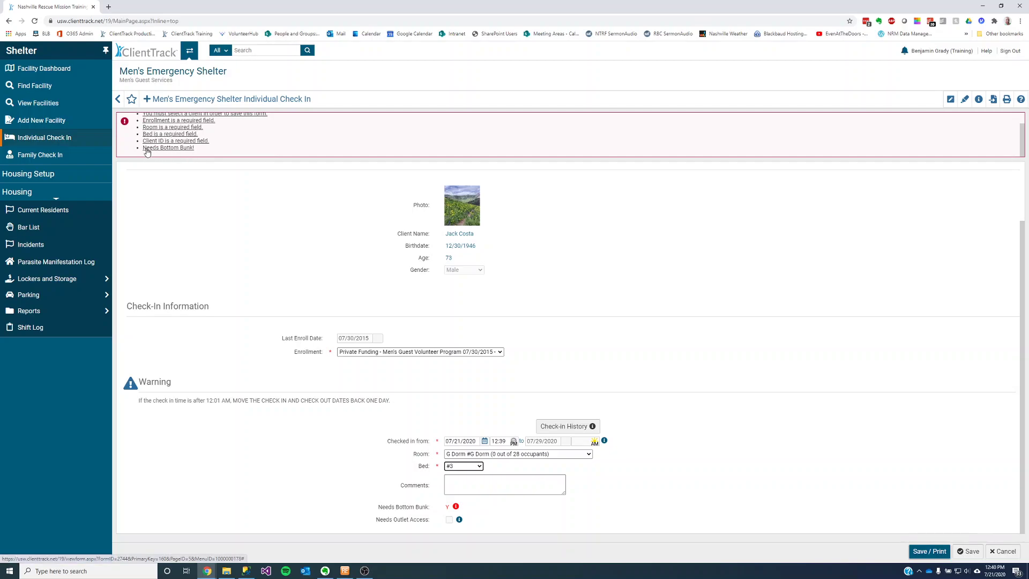
scroll(174, 134, "up", 1)
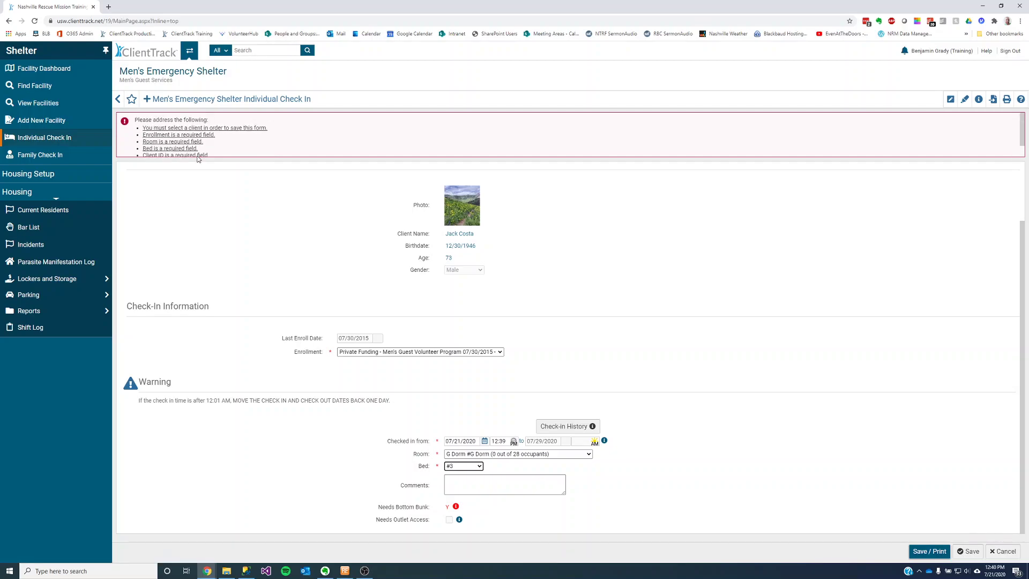
scroll(171, 131, "down", 1)
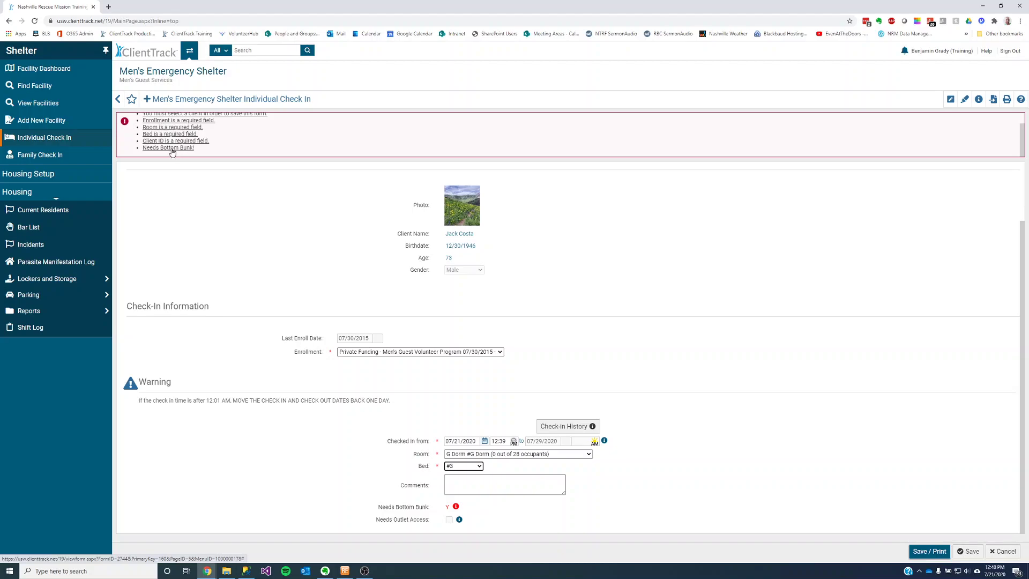
scroll(173, 151, "up", 1)
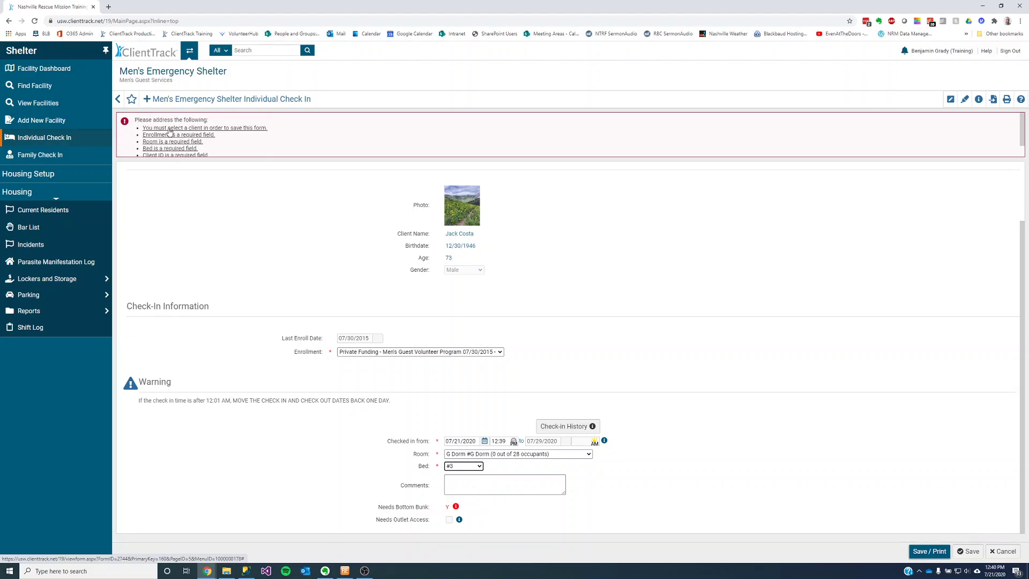
scroll(174, 149, "down", 1)
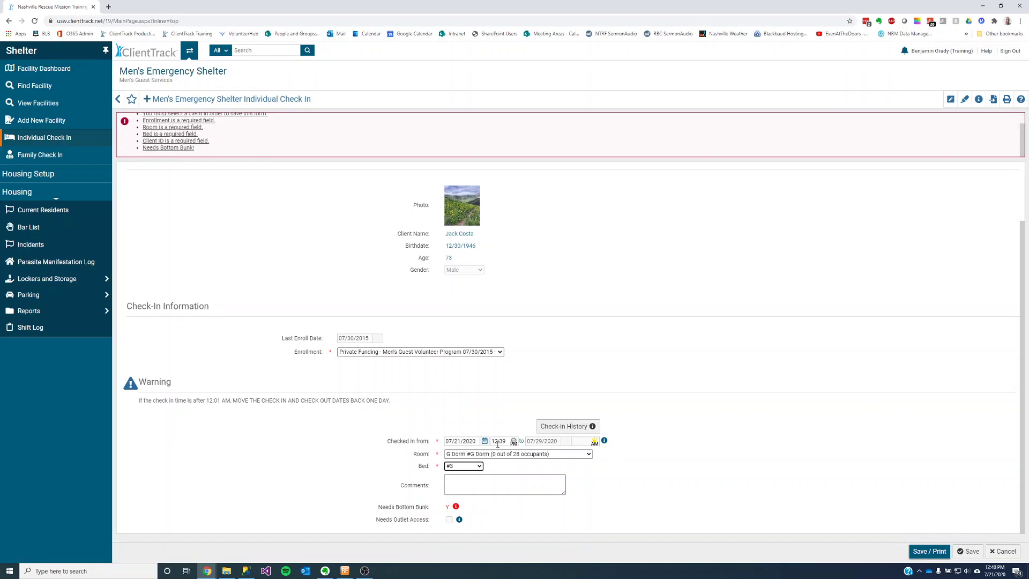
Set the client's bed back to #2 and save the check-in with its printable bed ticket
left_click(470, 467)
key("Up")
key("Return")
left_click(929, 552)
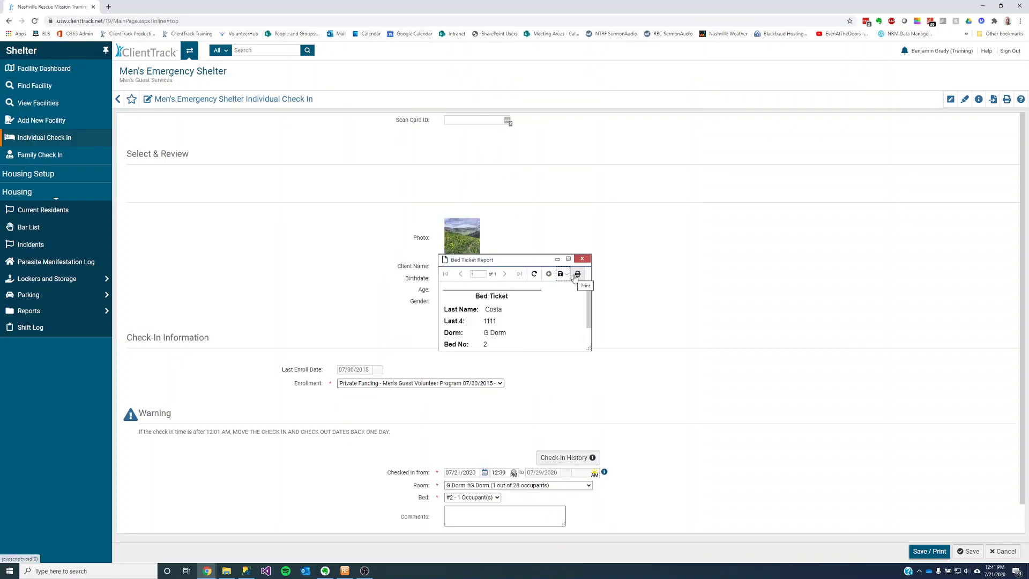
Preview the bed ticket printout at the default 2" x 3" landscape size, cancel printing, and close the report
left_click(577, 273)
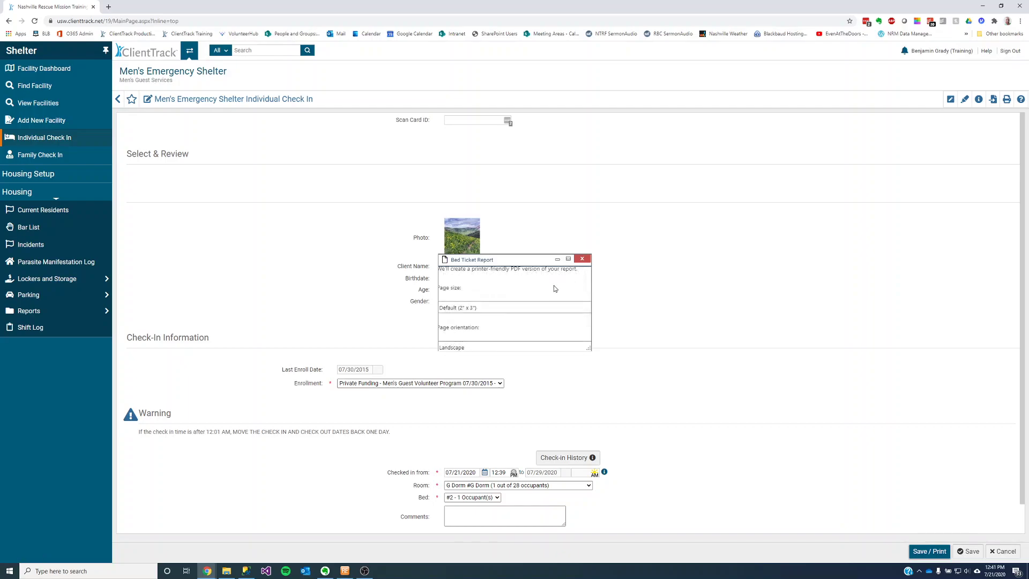
left_click(566, 258)
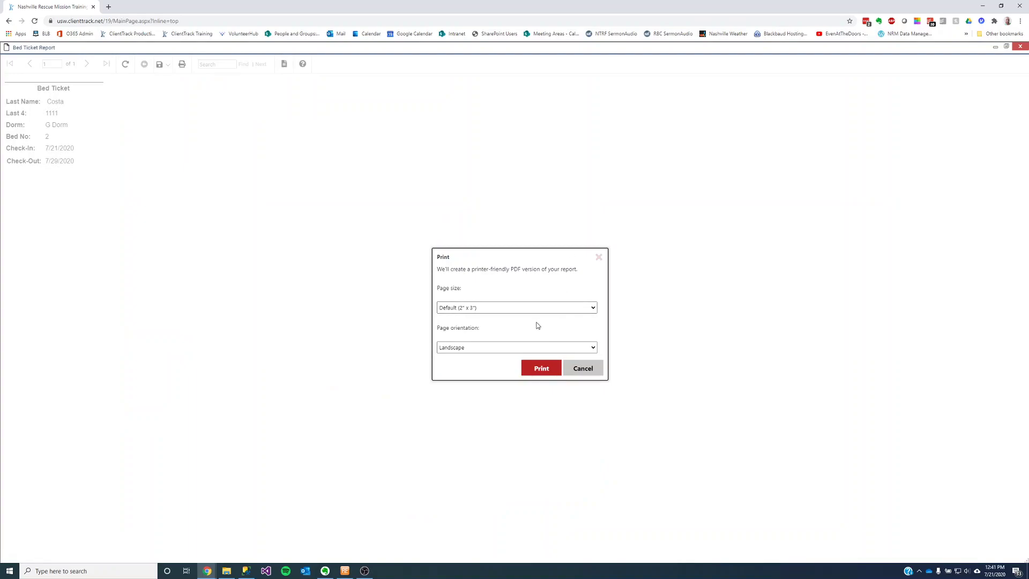
left_click(540, 368)
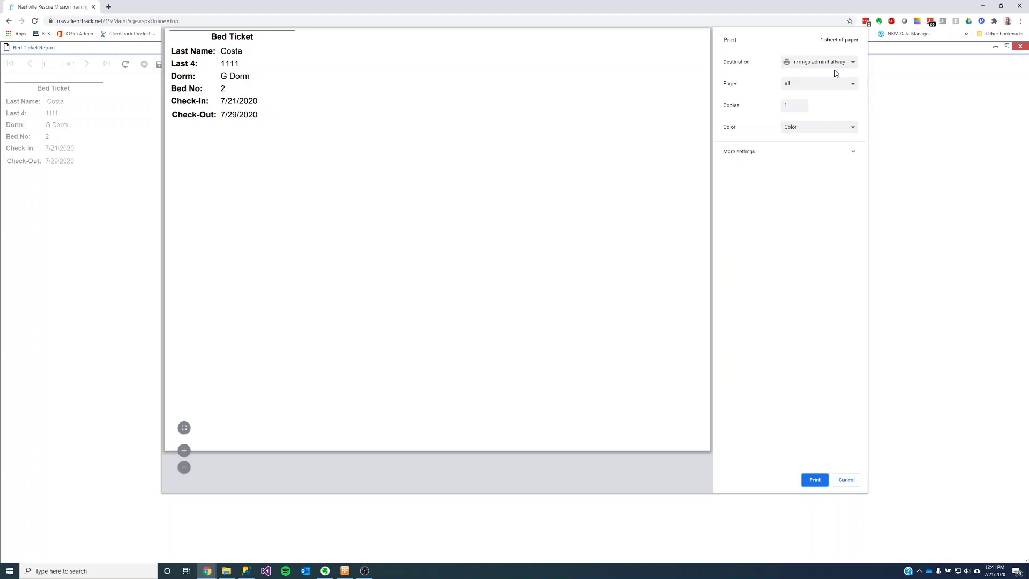
left_click(845, 480)
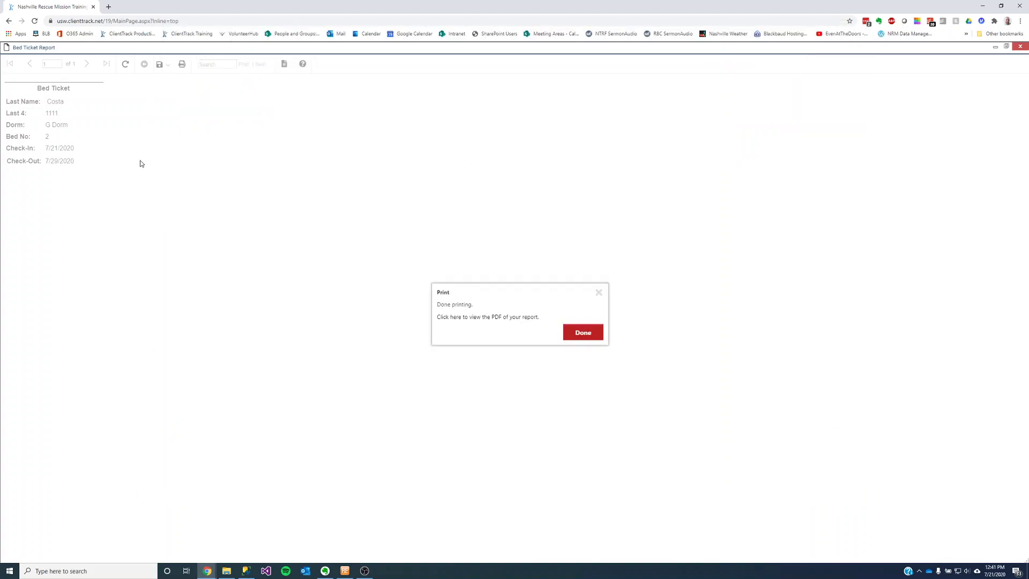
left_click(598, 292)
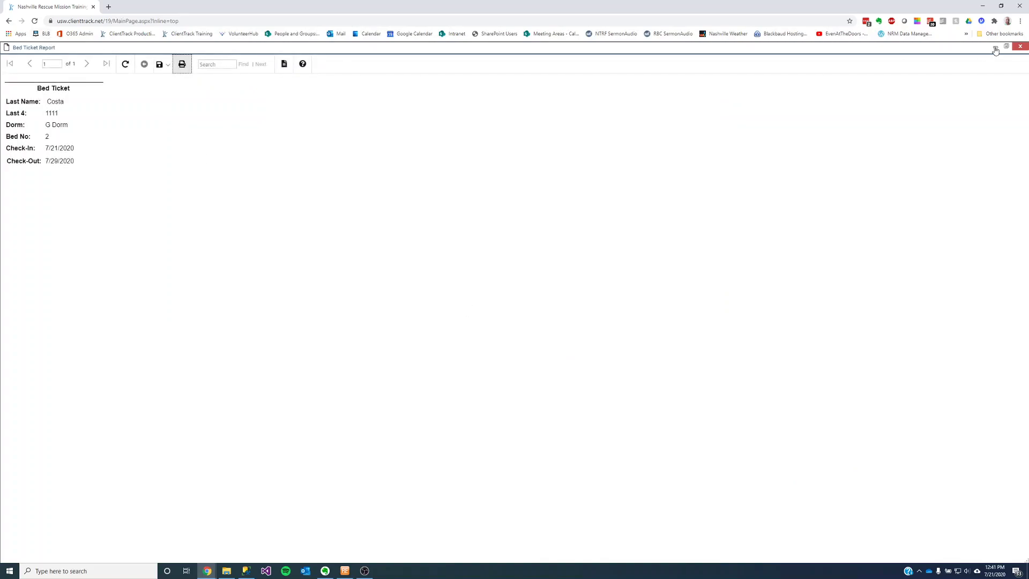
left_click(1021, 48)
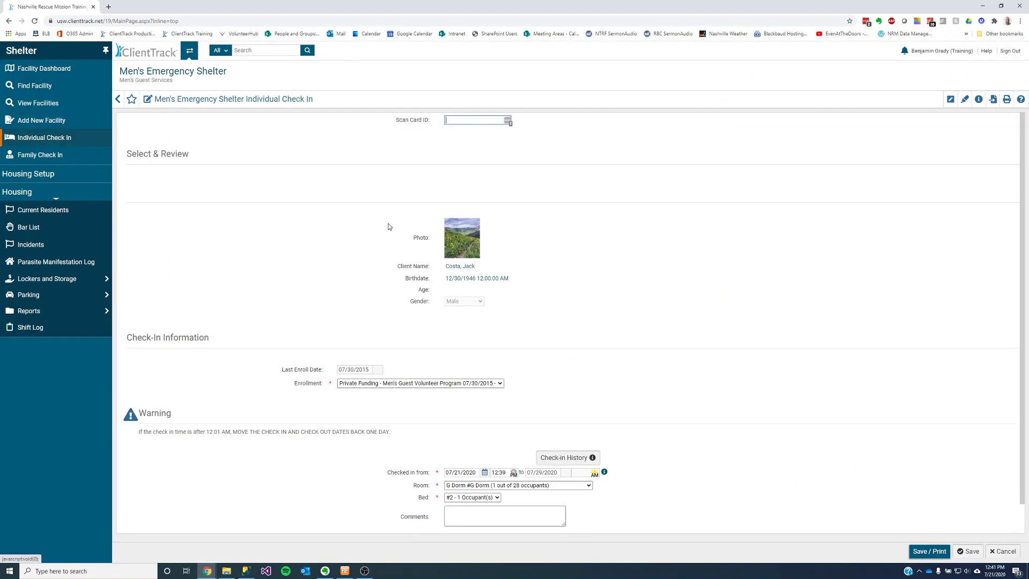
Start a new individual check-in, search by the last four SSN digits, and select the sixth client in the results
left_click(51, 139)
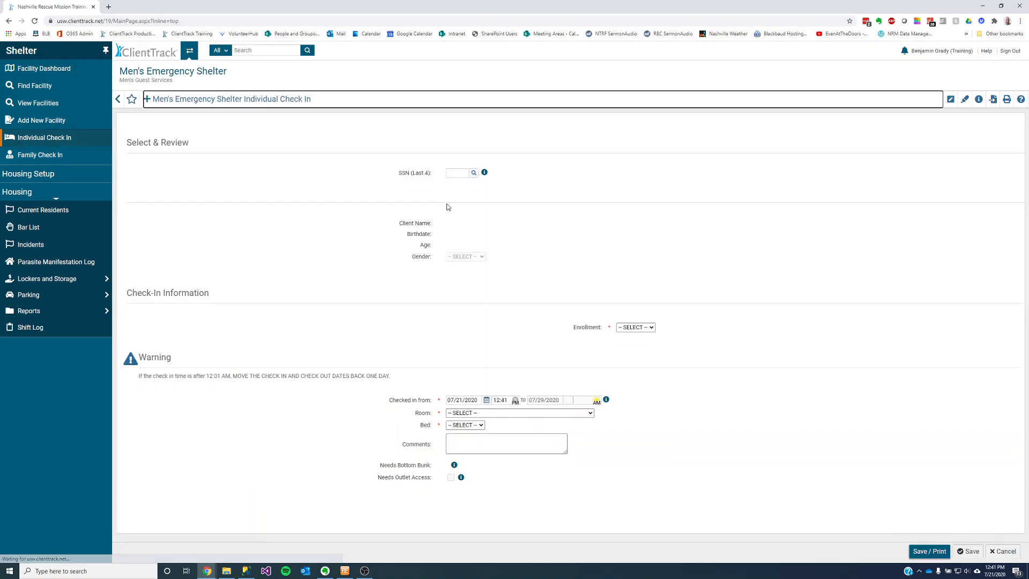
left_click(454, 173)
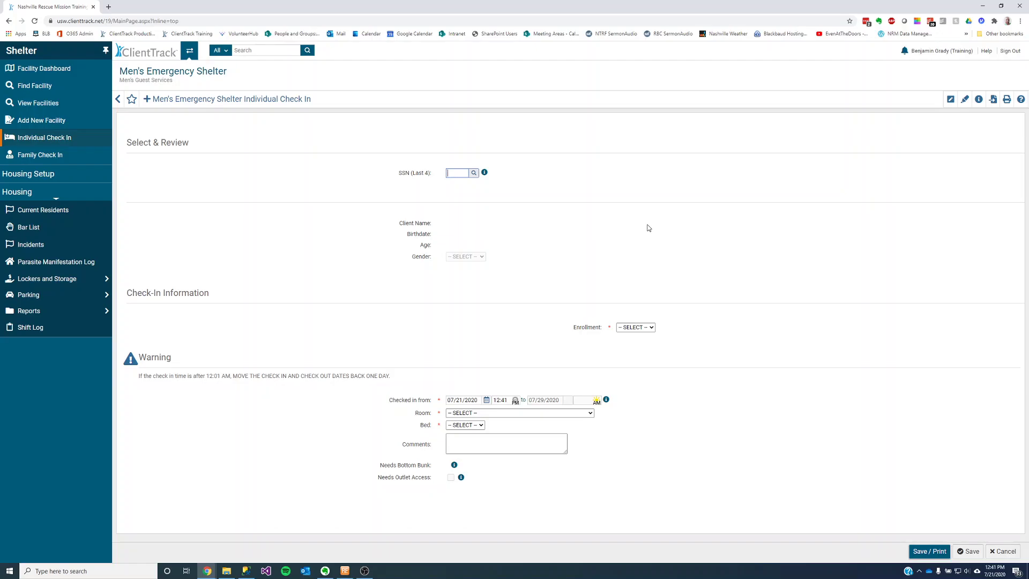
type("1111")
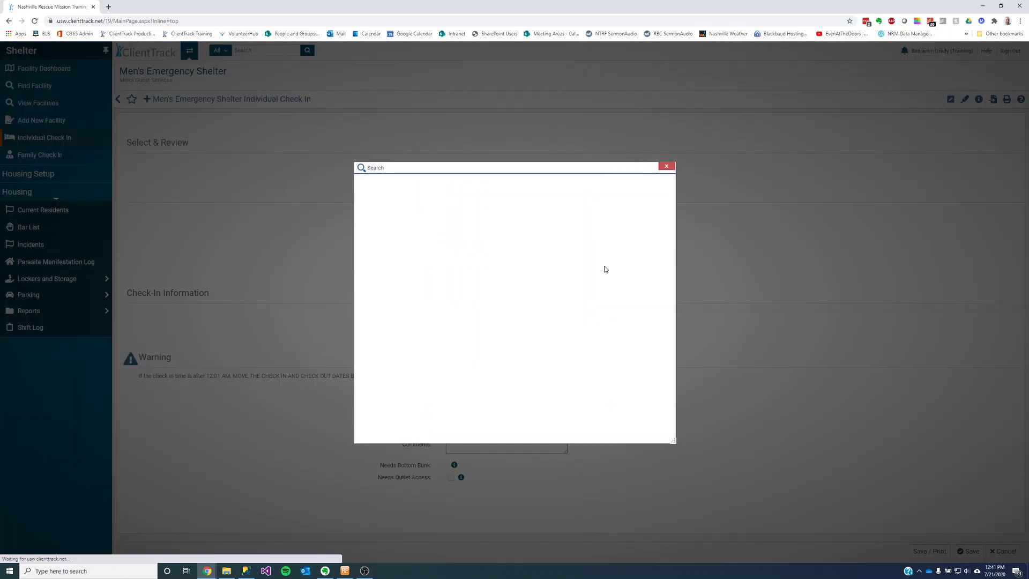
scroll(415, 376, "down", 1)
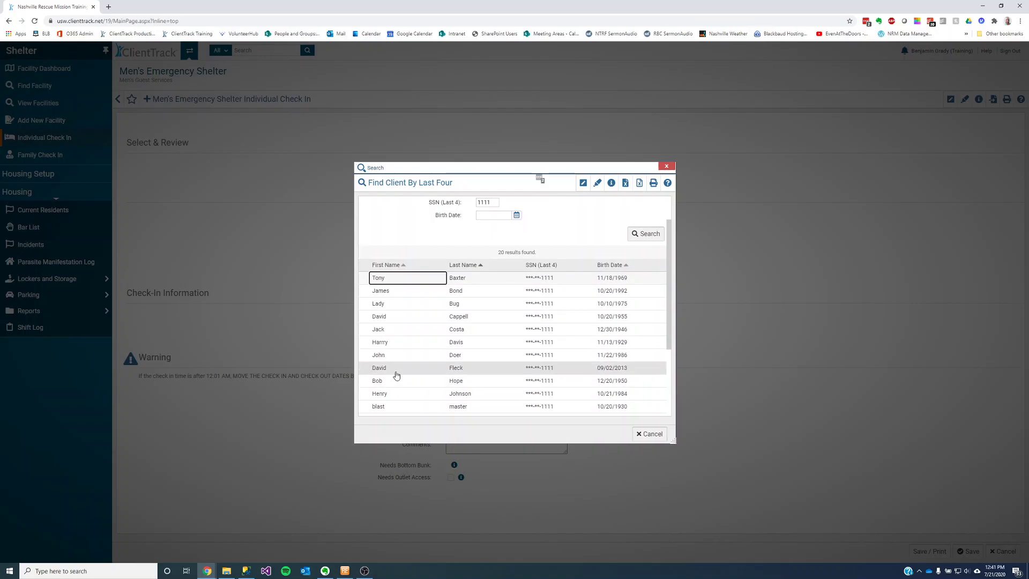
left_click(395, 346)
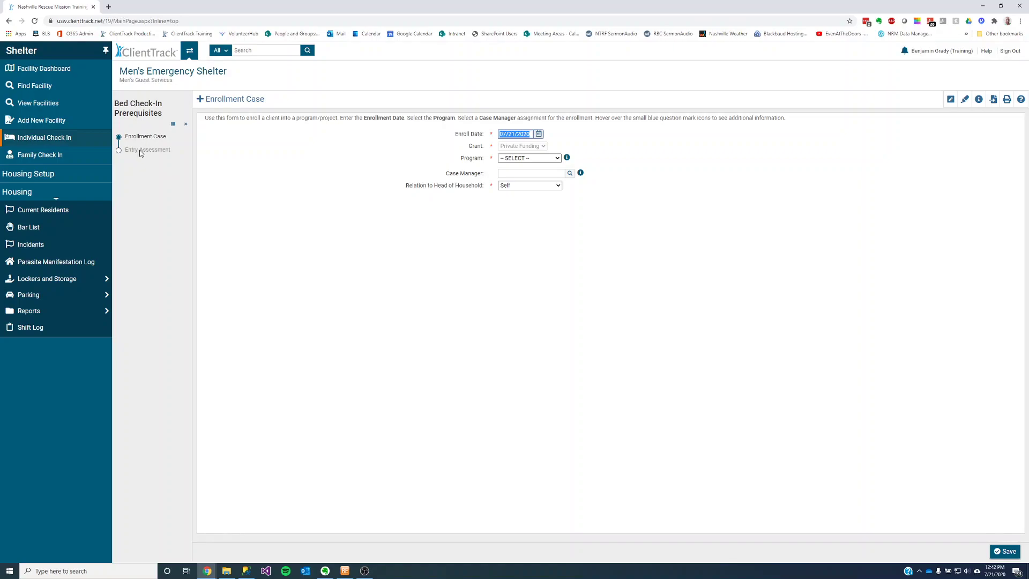
Enroll the client in the Men's Guest Services program and save the enrollment case
left_click(550, 158)
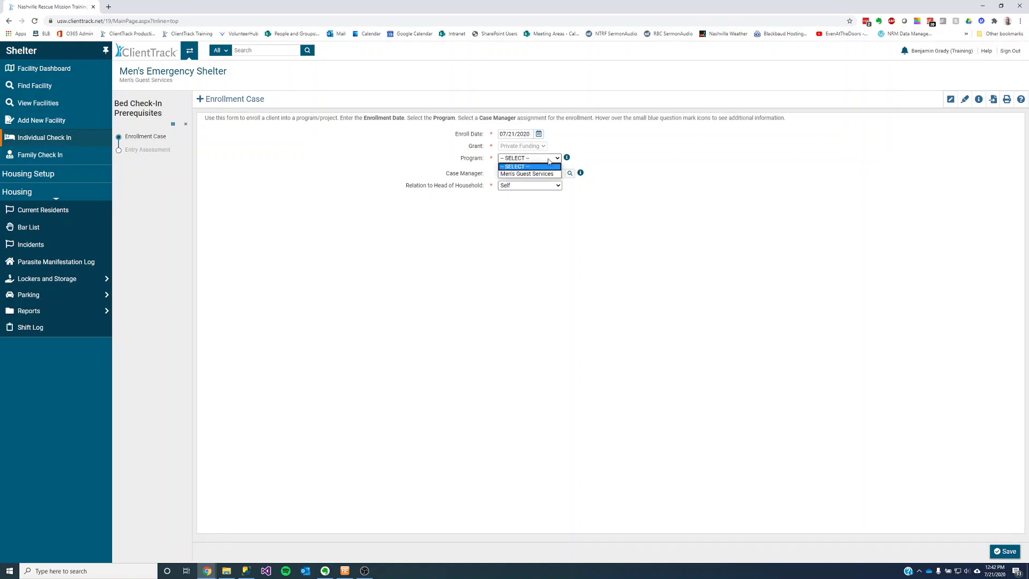
left_click(535, 172)
left_click(1005, 551)
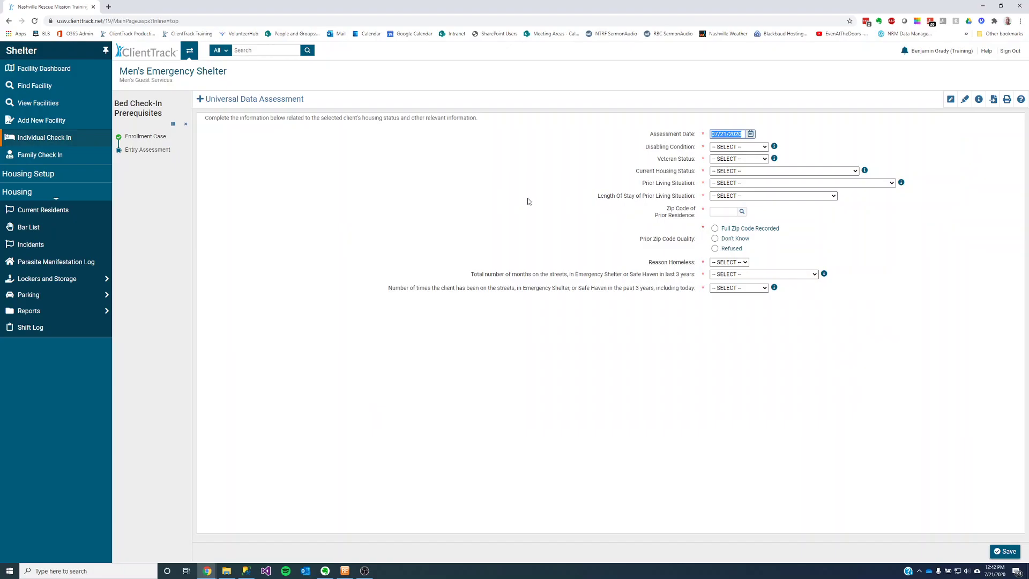
In the Universal Data Assessment, set Disabling Condition to No, Veteran Status to No, and Current Housing Status to Literally Homeless
left_click(734, 148)
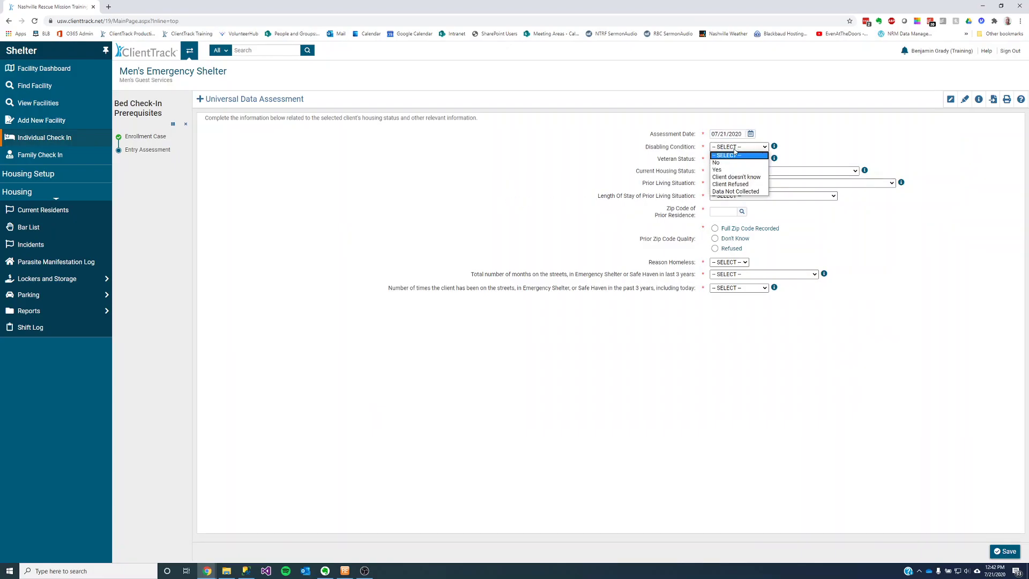
left_click(731, 164)
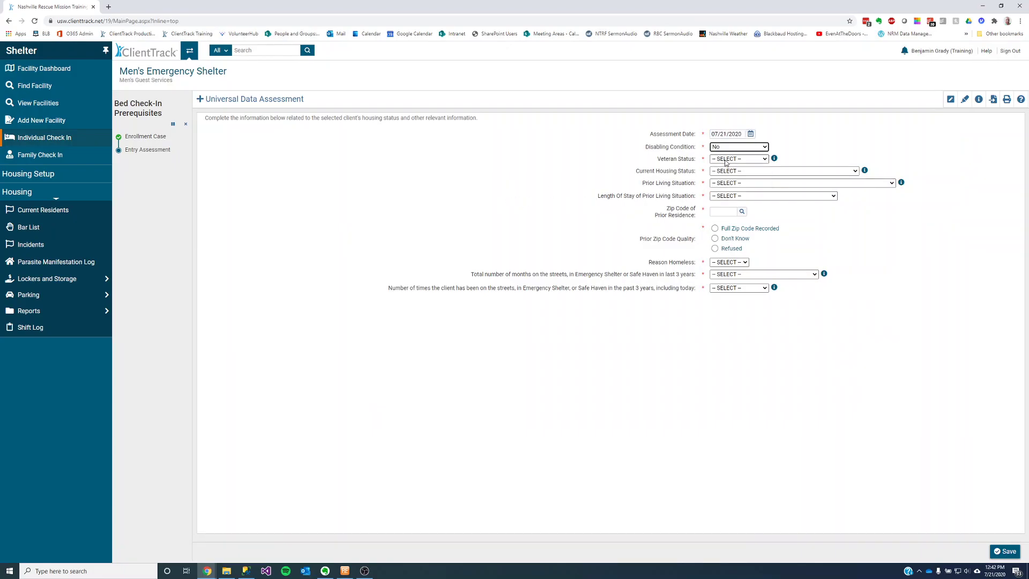
left_click(726, 160)
left_click(725, 174)
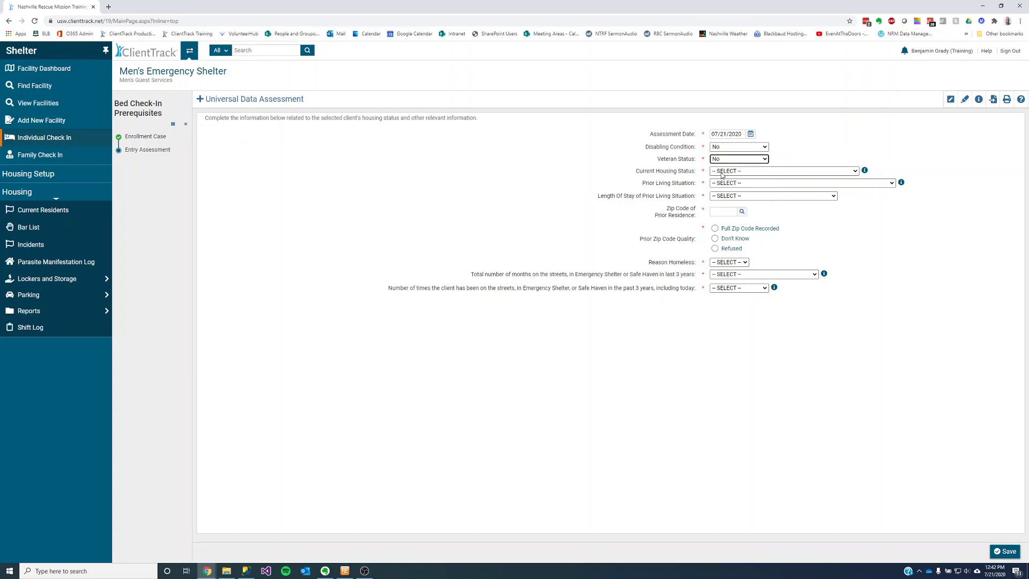
left_click(724, 171)
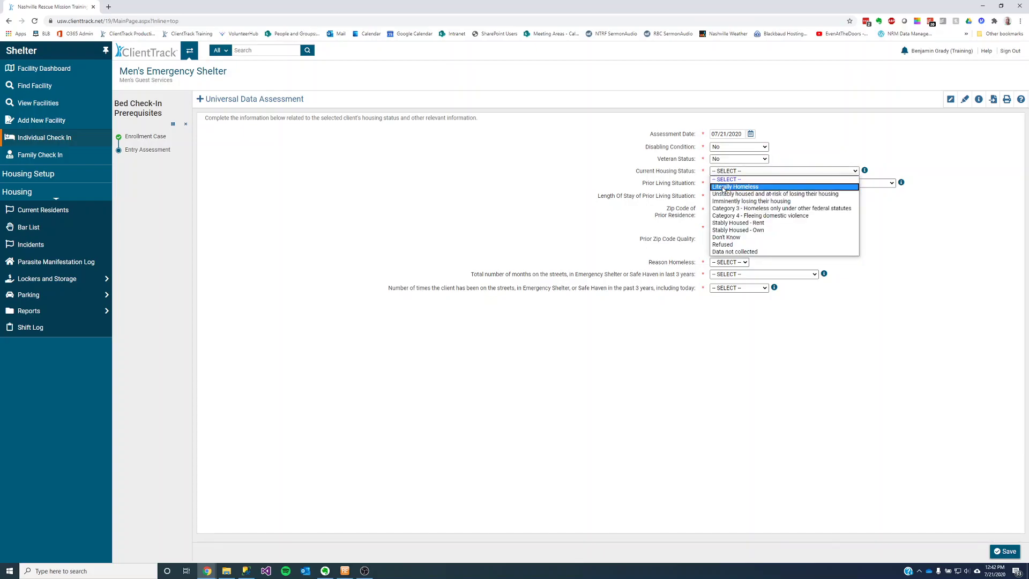
left_click(723, 187)
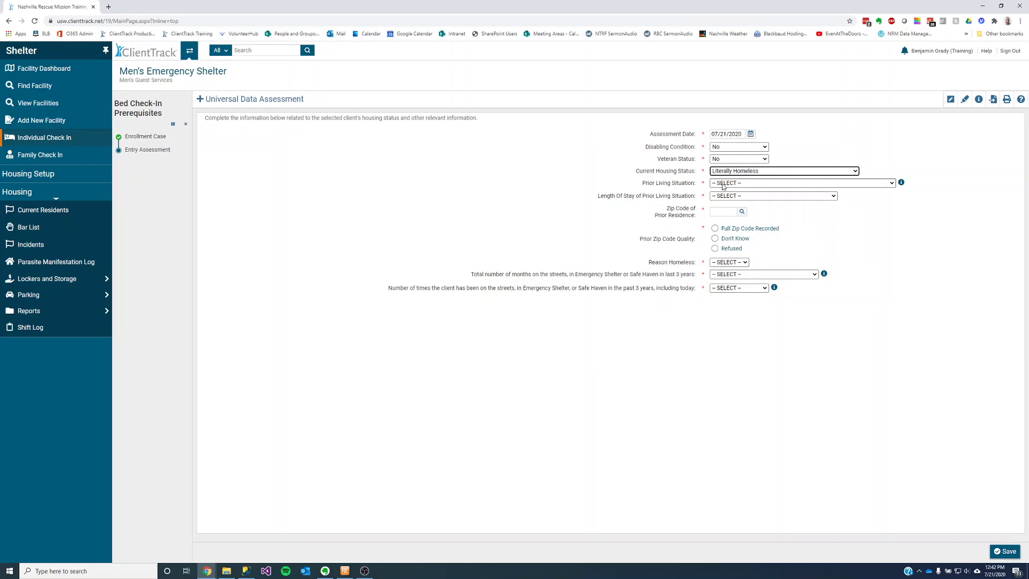
Set Prior Living Situation to Jail and Length of Stay of Prior Living Situation to One week or less
left_click(723, 184)
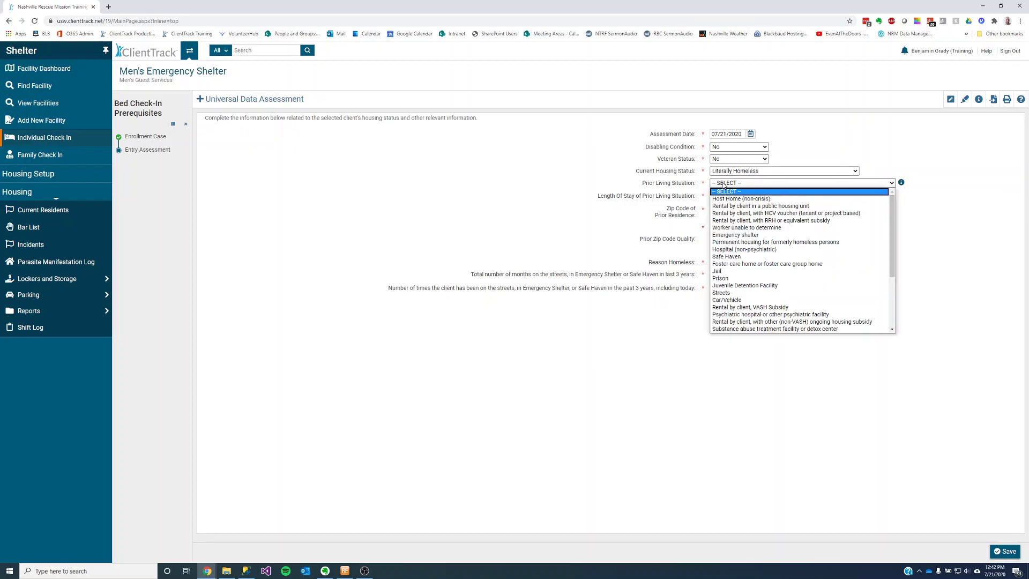
left_click(730, 271)
left_click(746, 196)
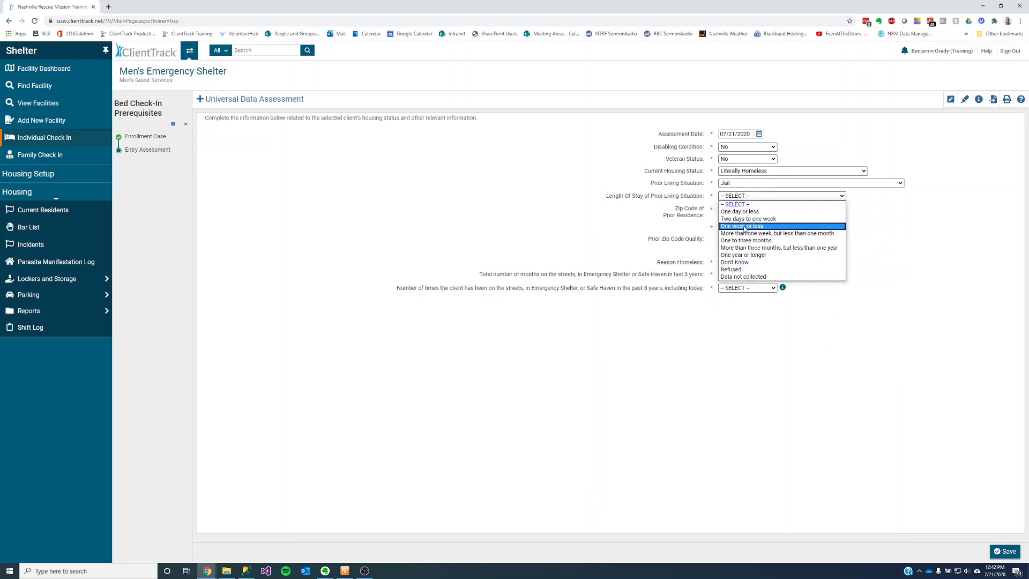
left_click(744, 227)
Enter the client's zip code of prior residence and set Prior Zip Code Quality to Full Zip Code Recorded
left_click(725, 211)
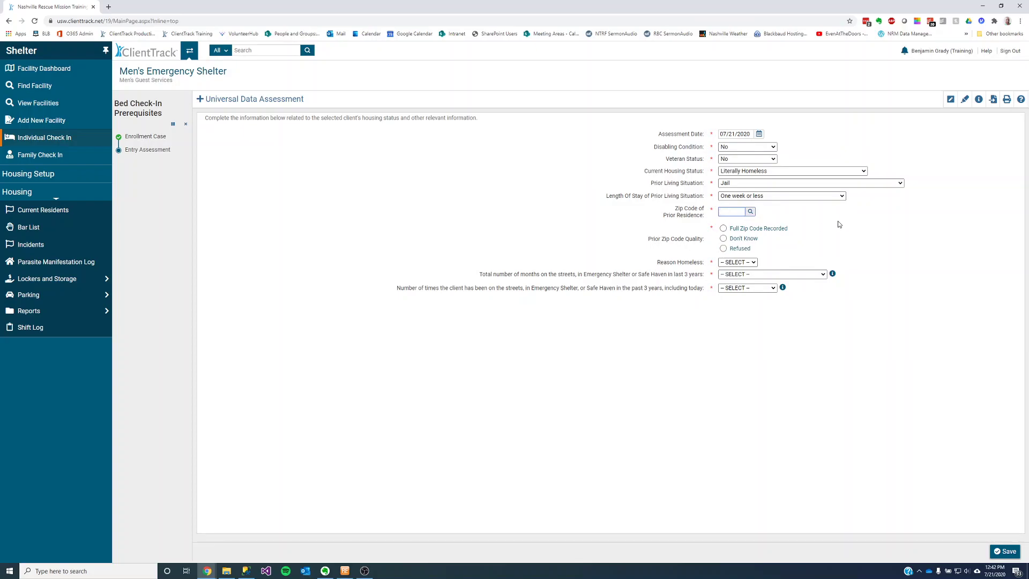
left_click(824, 215)
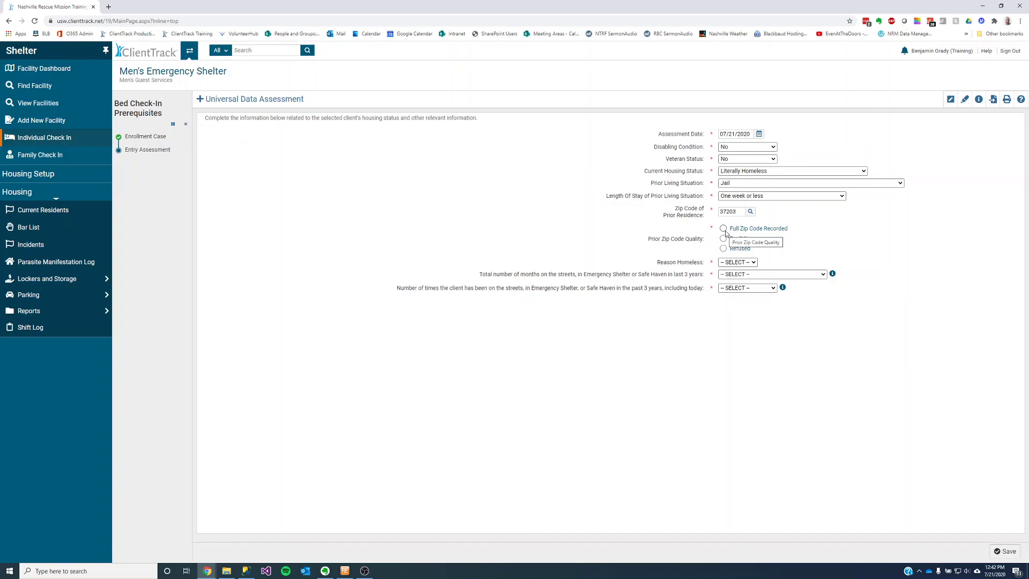
left_click(723, 229)
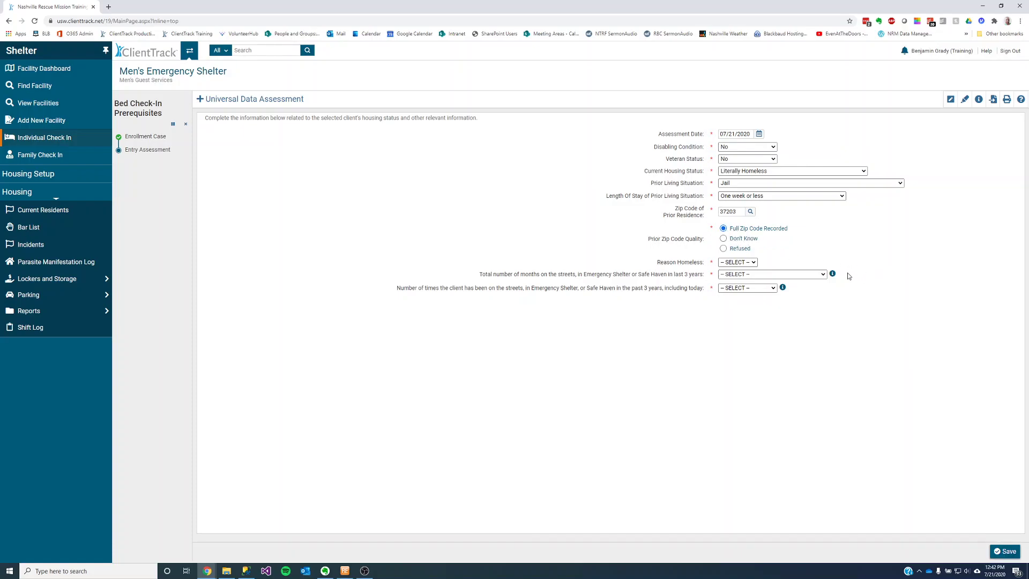
Set Reason Homeless to Home Loss and the total months on the streets or in shelter in the last 3 years to 4
left_click(740, 266)
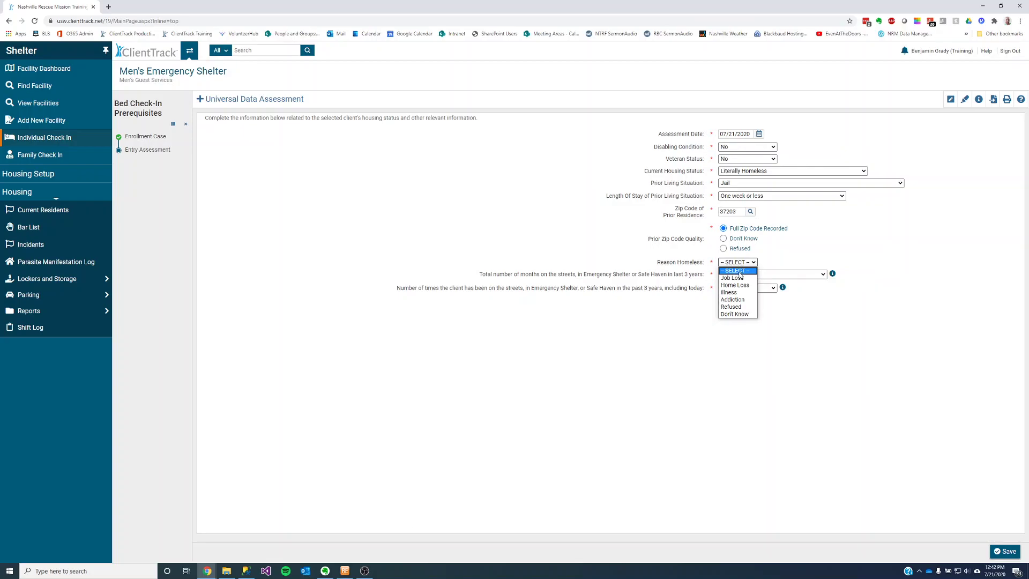
left_click(736, 288)
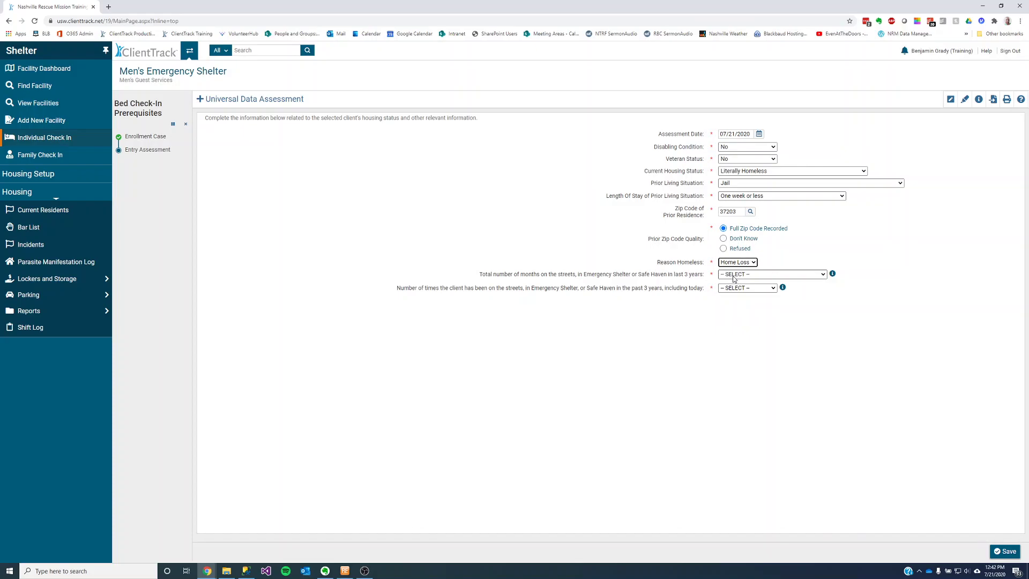
left_click(734, 276)
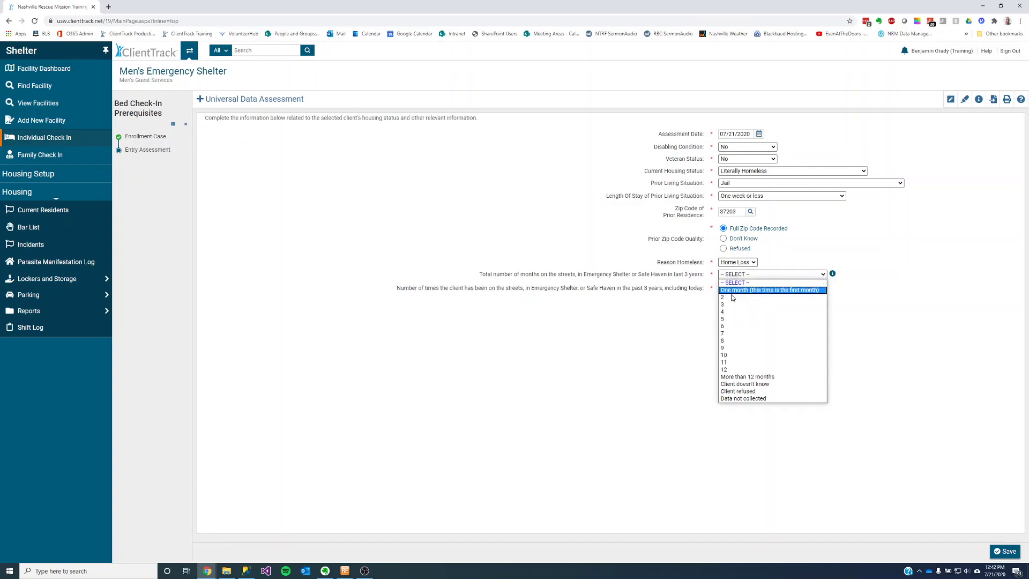
left_click(732, 317)
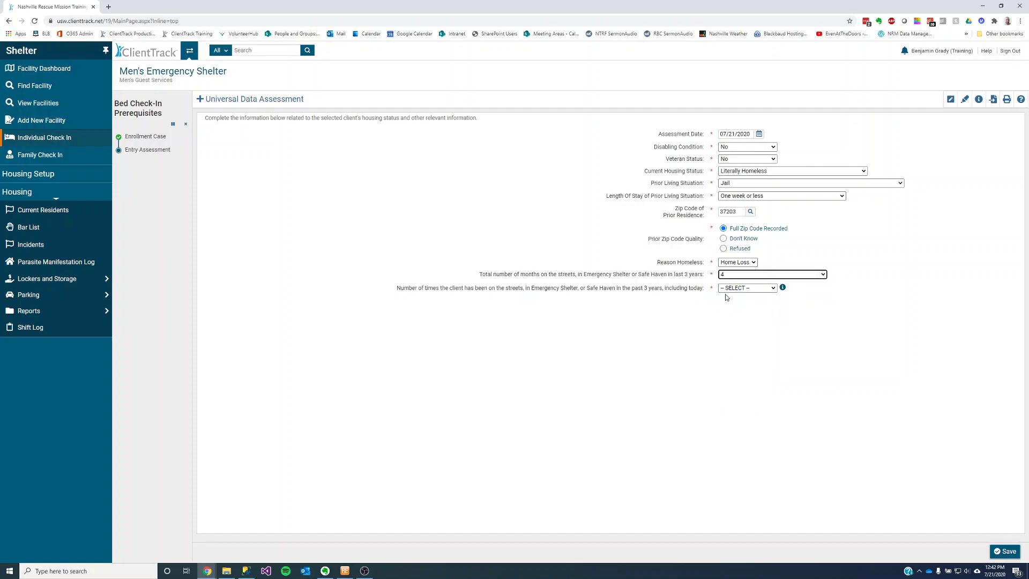
Set the number of times on the streets or in shelter in the past 3 years to Two times and save the assessment
left_click(729, 292)
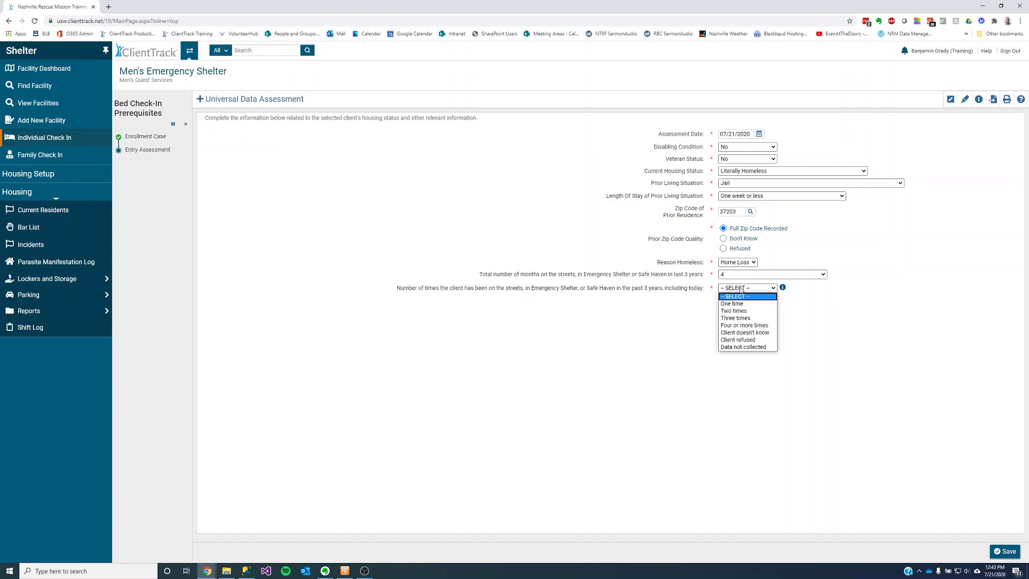
left_click(735, 311)
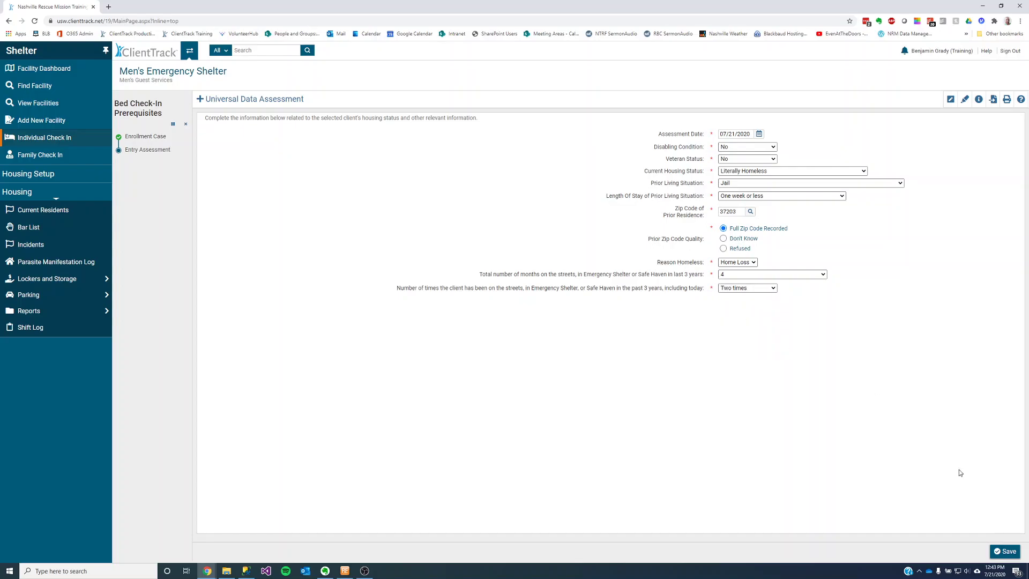
left_click(1004, 551)
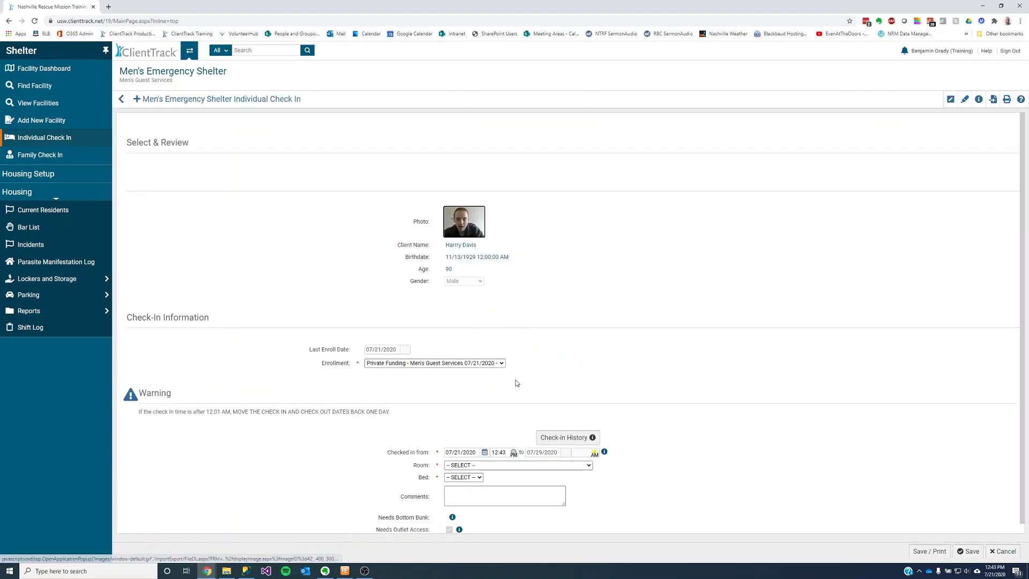
Start a new individual check-in, search by the last four SSN digits, and select the fifth client in the results
scroll(551, 498, "down", 1)
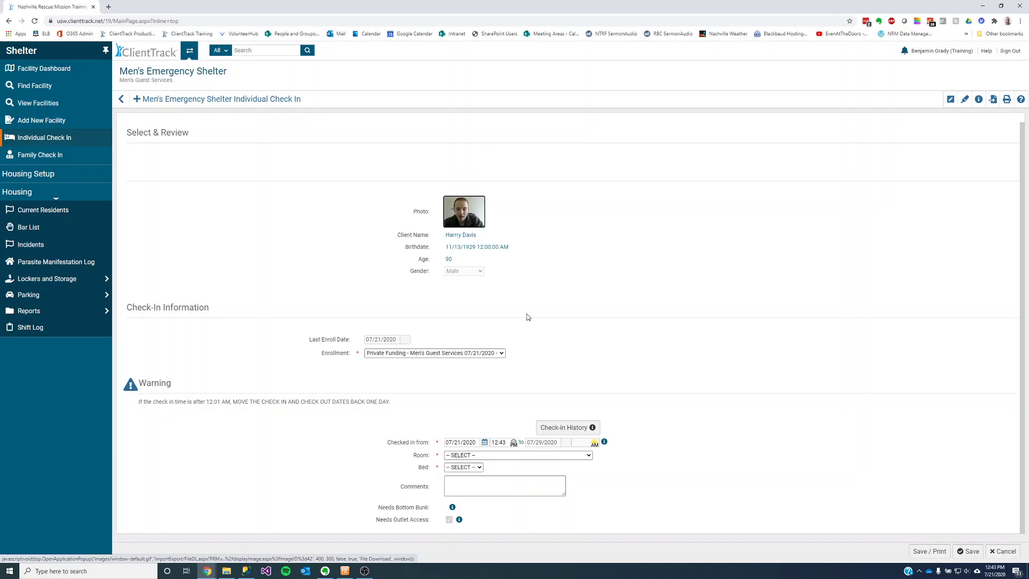
left_click(42, 139)
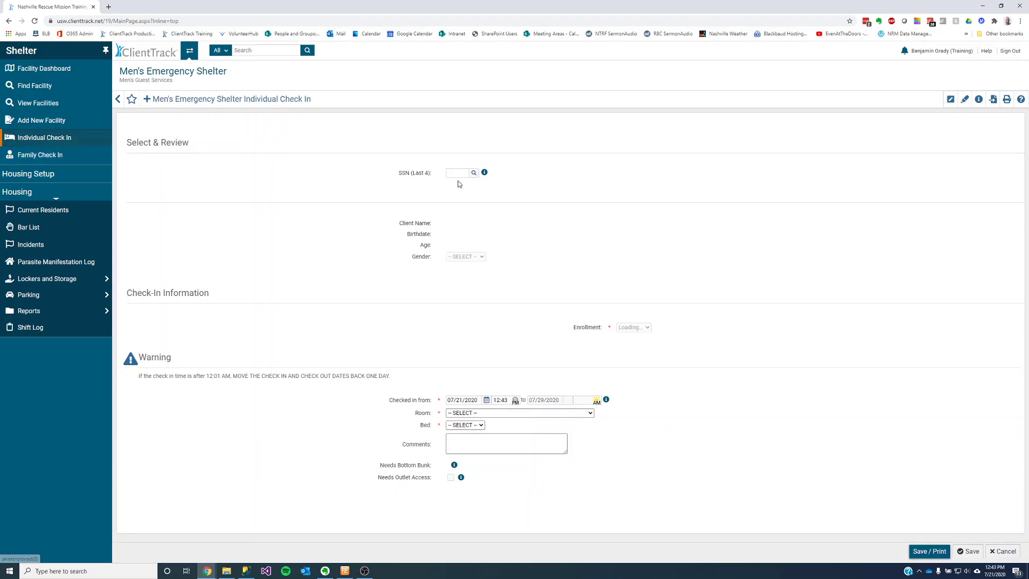
left_click(454, 175)
type("1111")
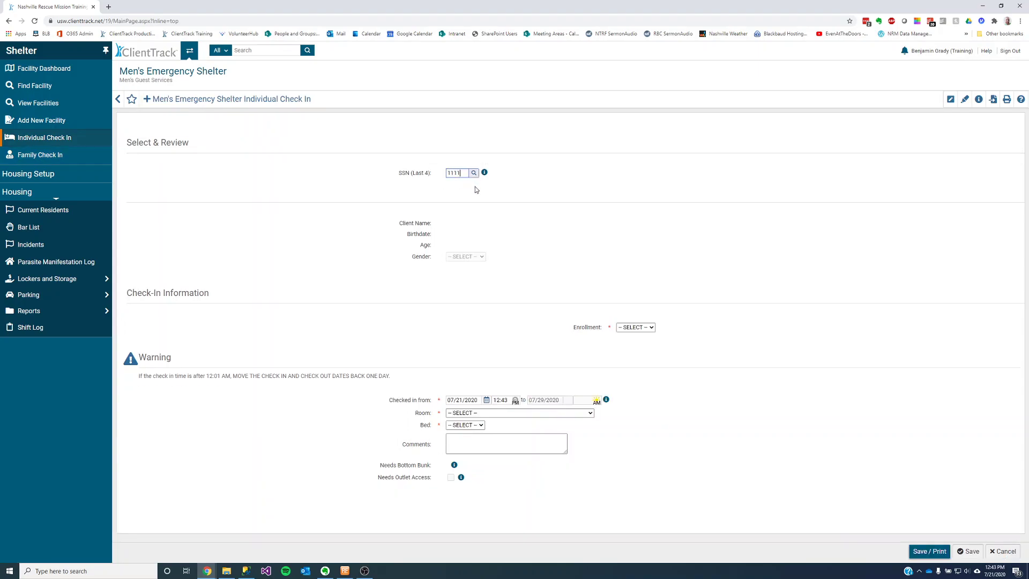
key("Return")
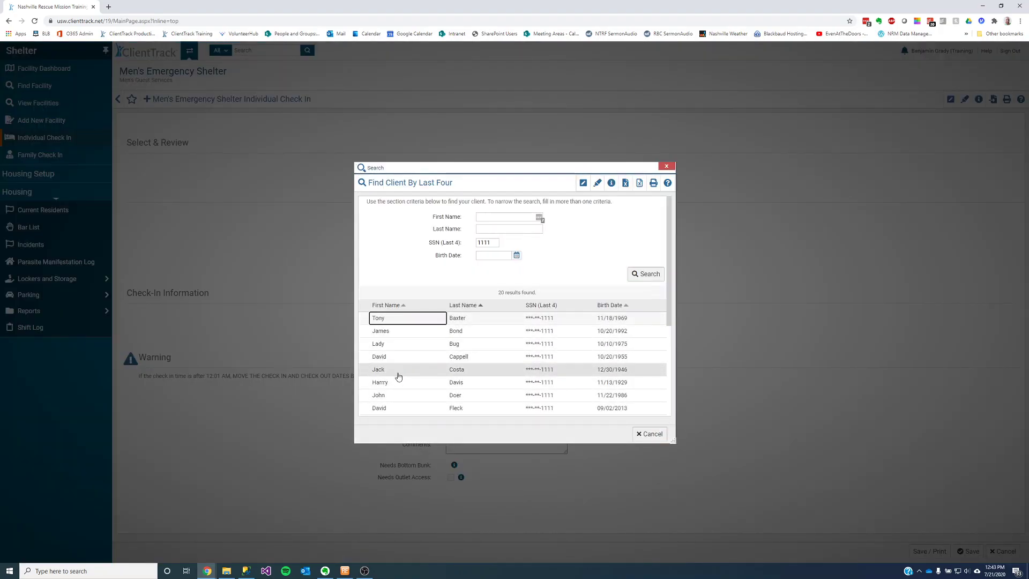
left_click(399, 372)
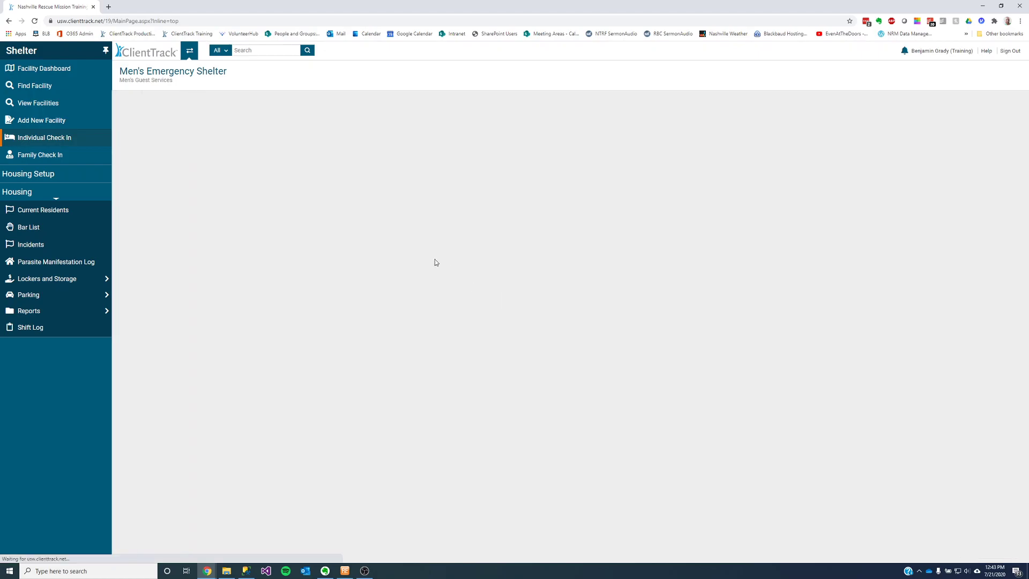